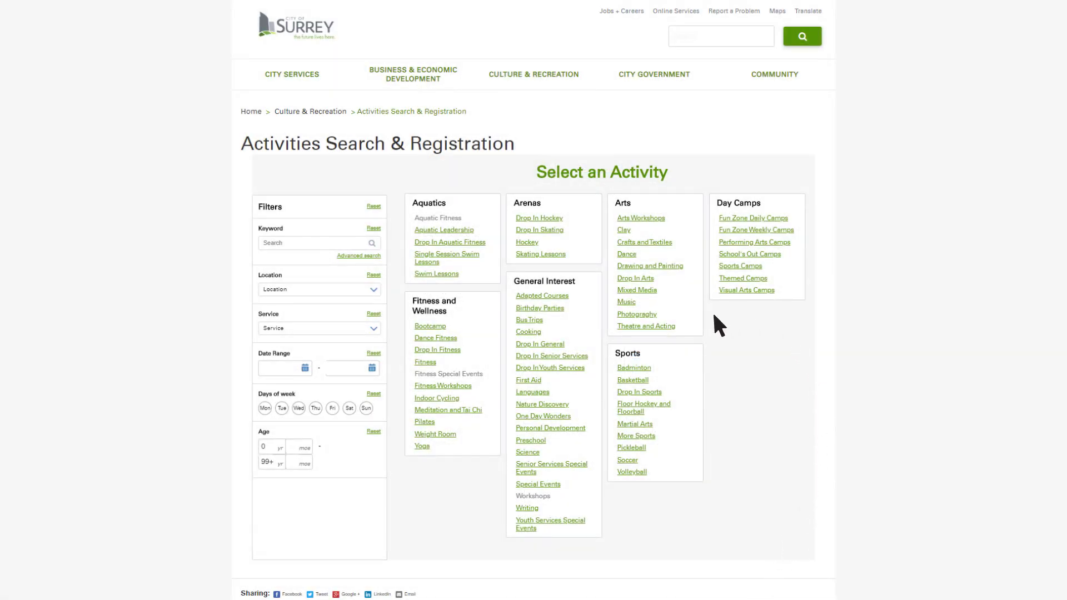
Open Skating Lessons, list the Skating - Children courses and expand the Friday 5:15pm session details
left_click(554, 255)
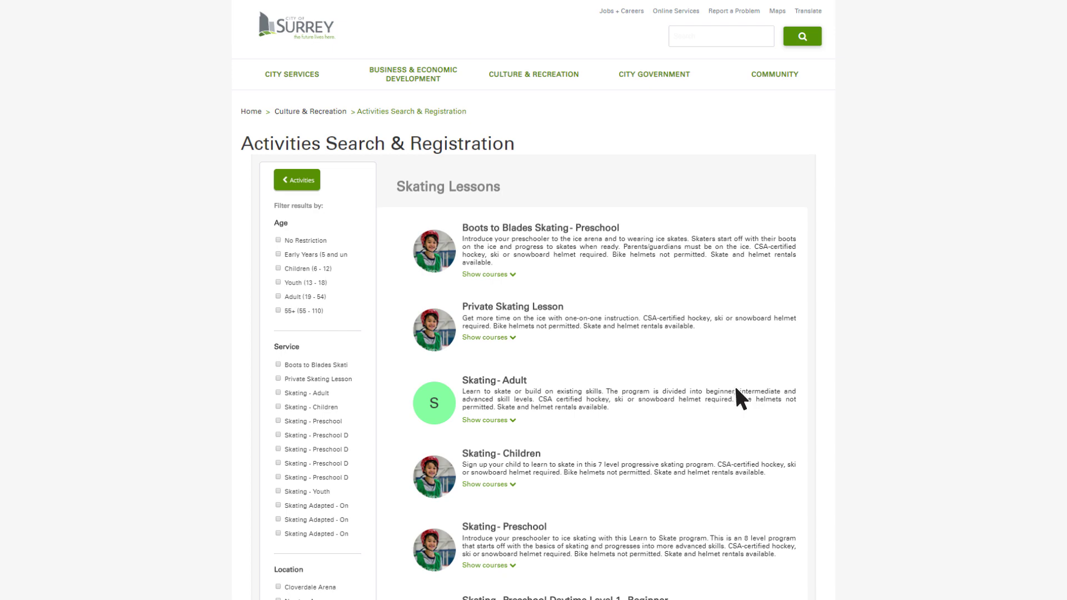
scroll(856, 414, "down", 3)
scroll(871, 416, "down", 3)
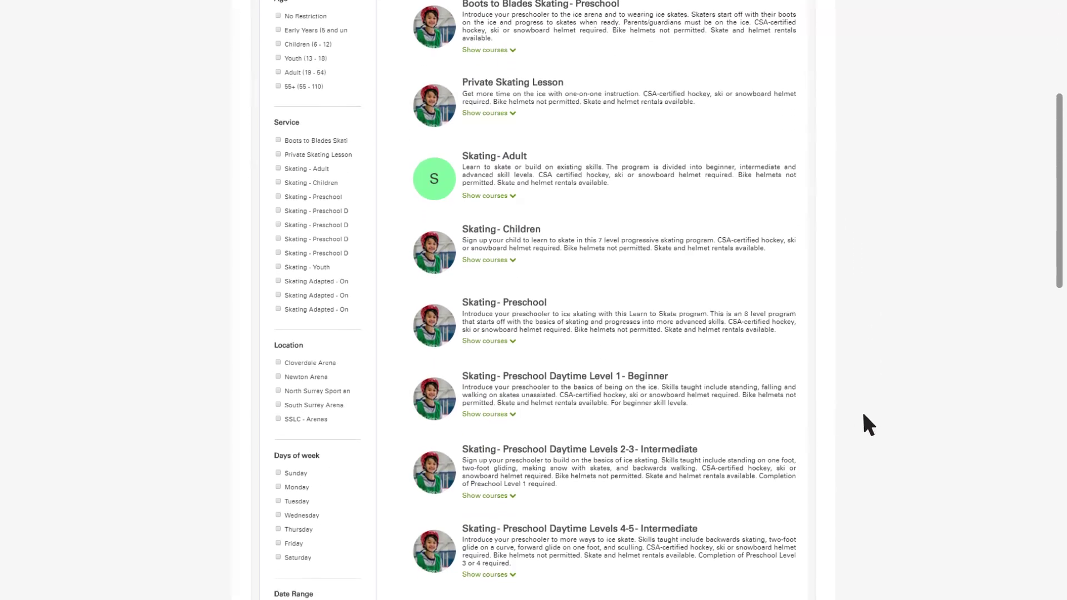
left_click(492, 258)
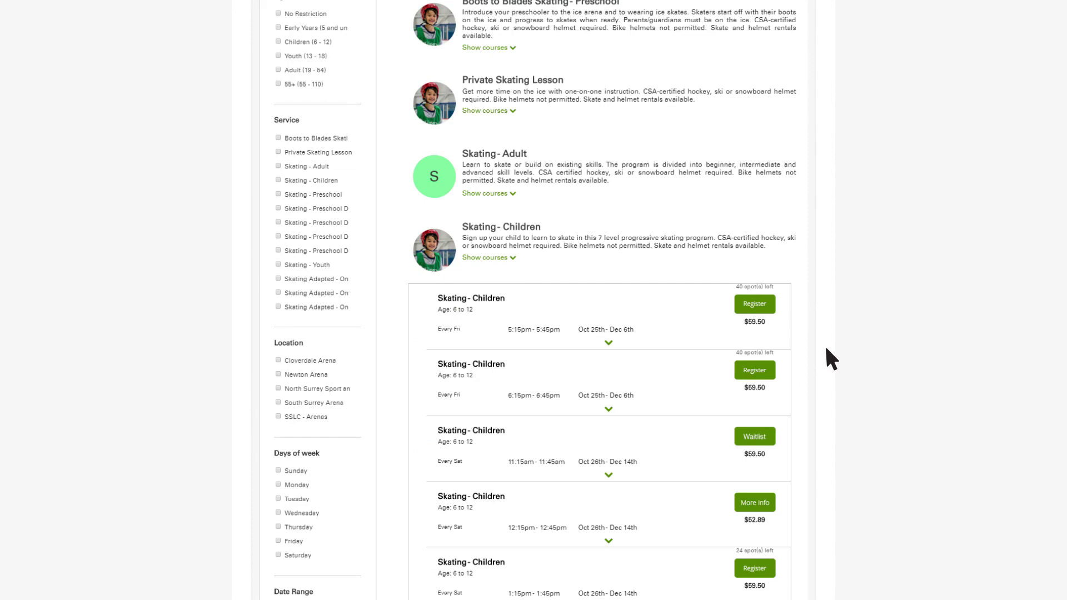
left_click(610, 343)
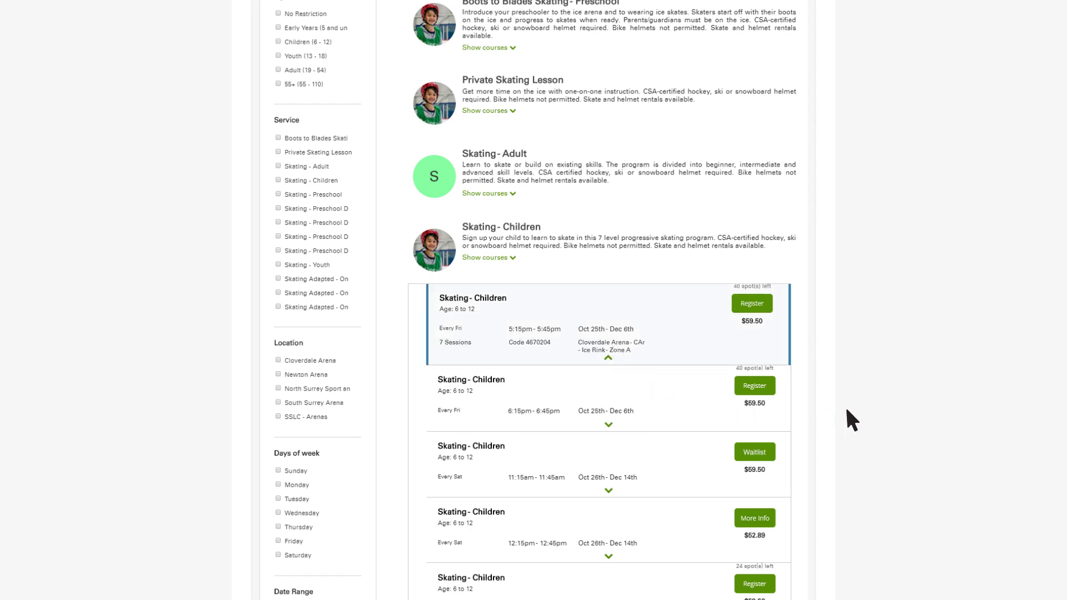
scroll(848, 412, "down", 2)
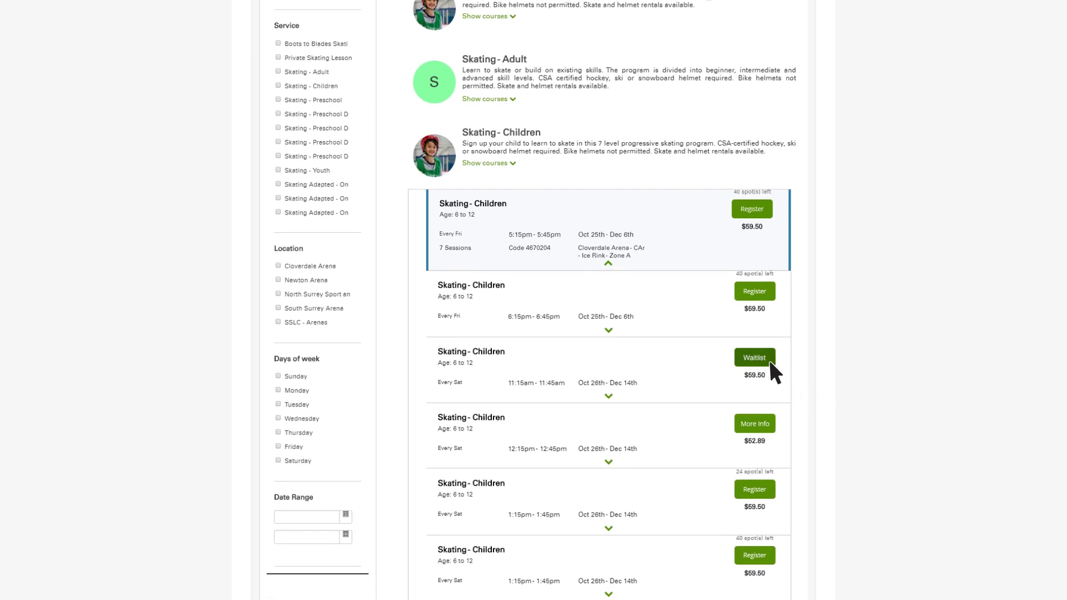
Add the daughter to the waitlist for the full Saturday 11:15am Skating - Children session
left_click(770, 362)
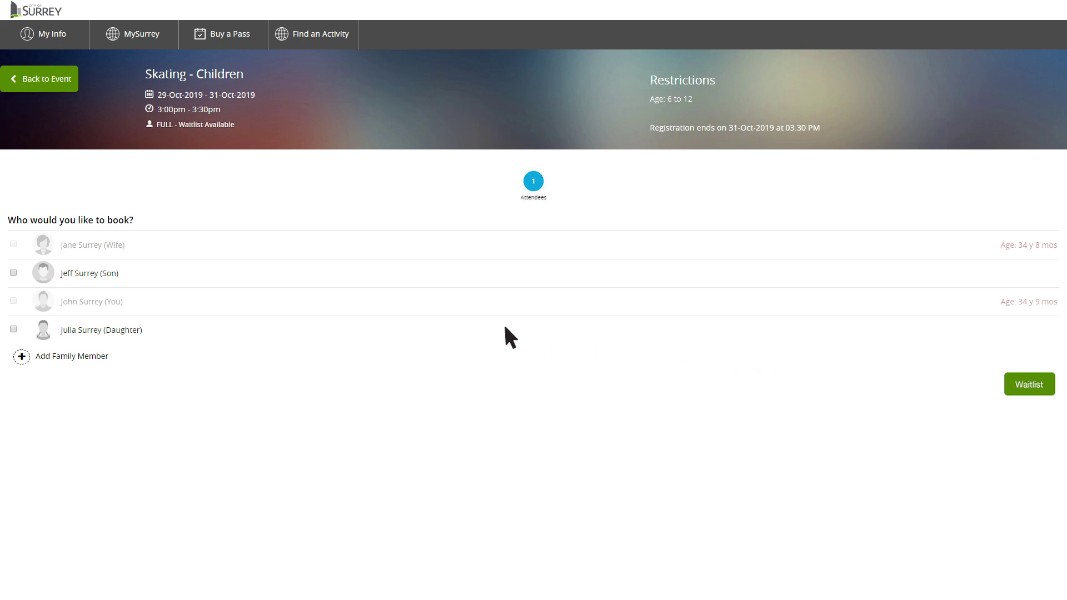
left_click(14, 329)
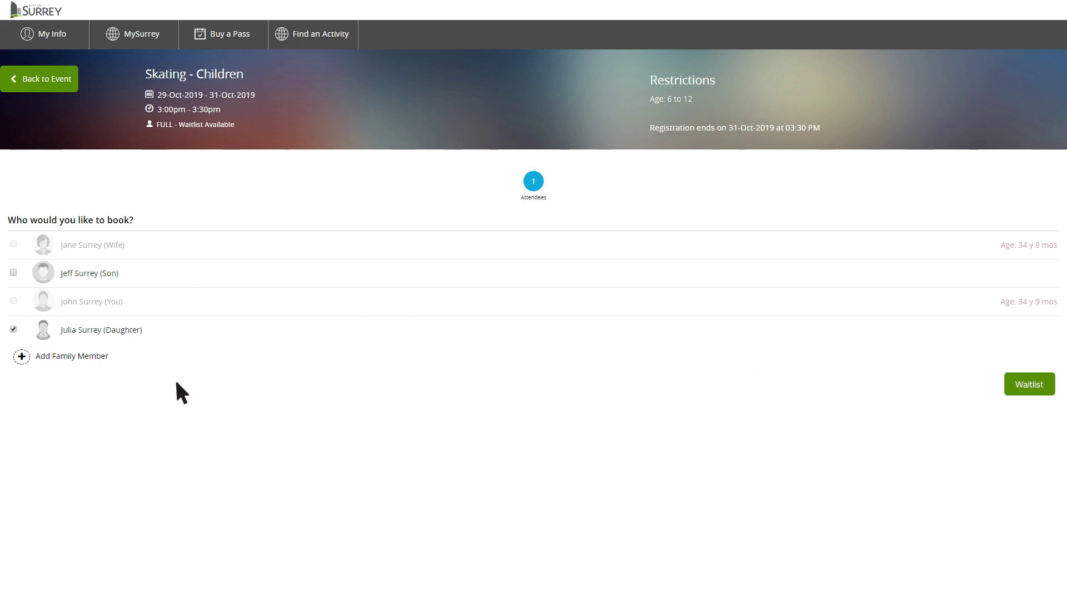
left_click(1030, 391)
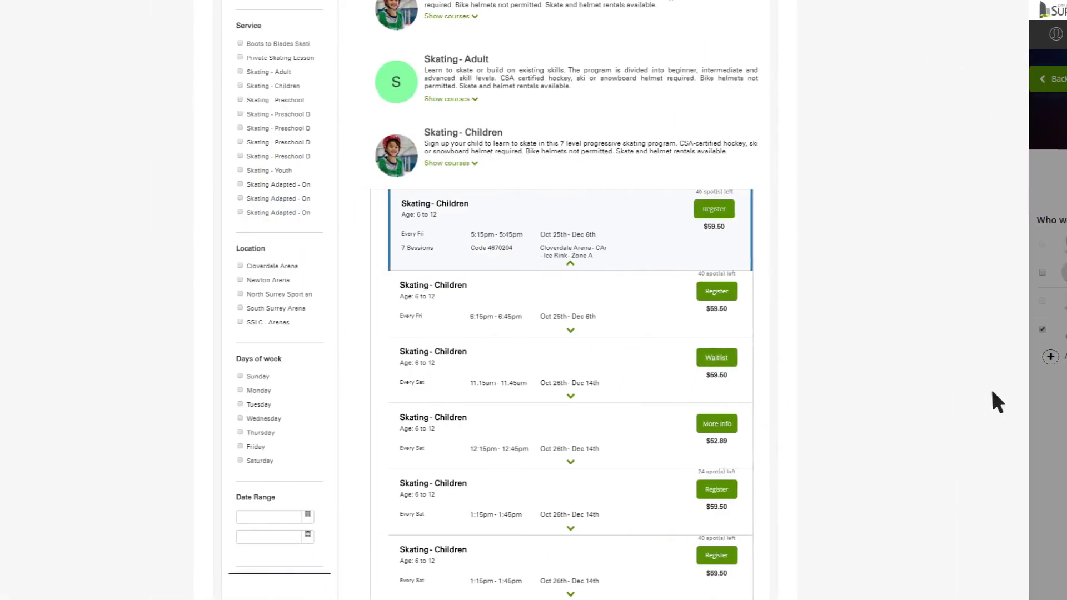
mouse_move(770, 428)
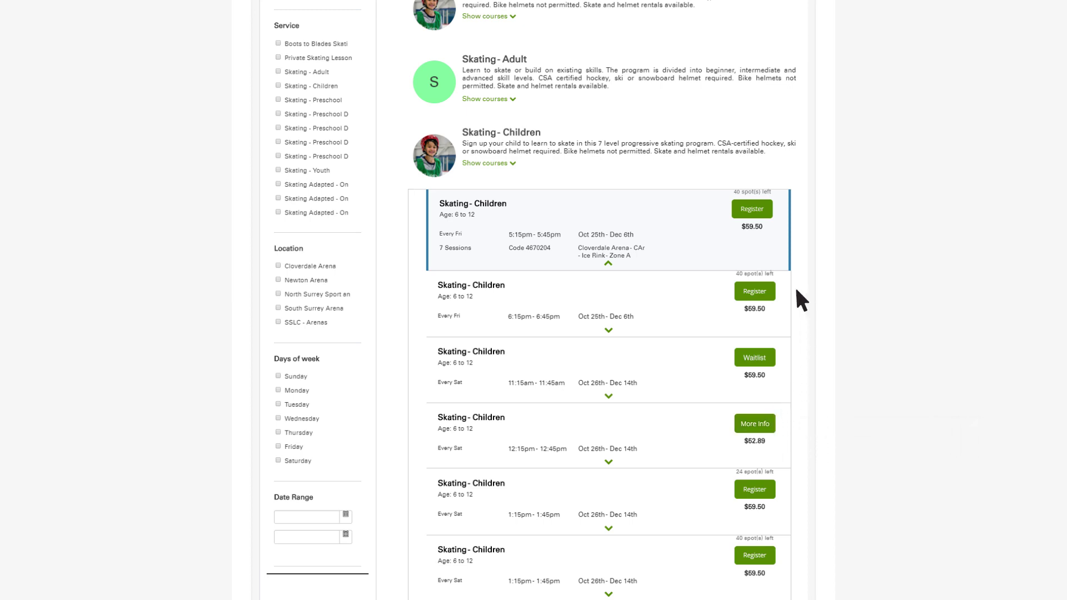
Start registering for the Friday 5:15pm session at skating level 1, then go back to its details
left_click(769, 220)
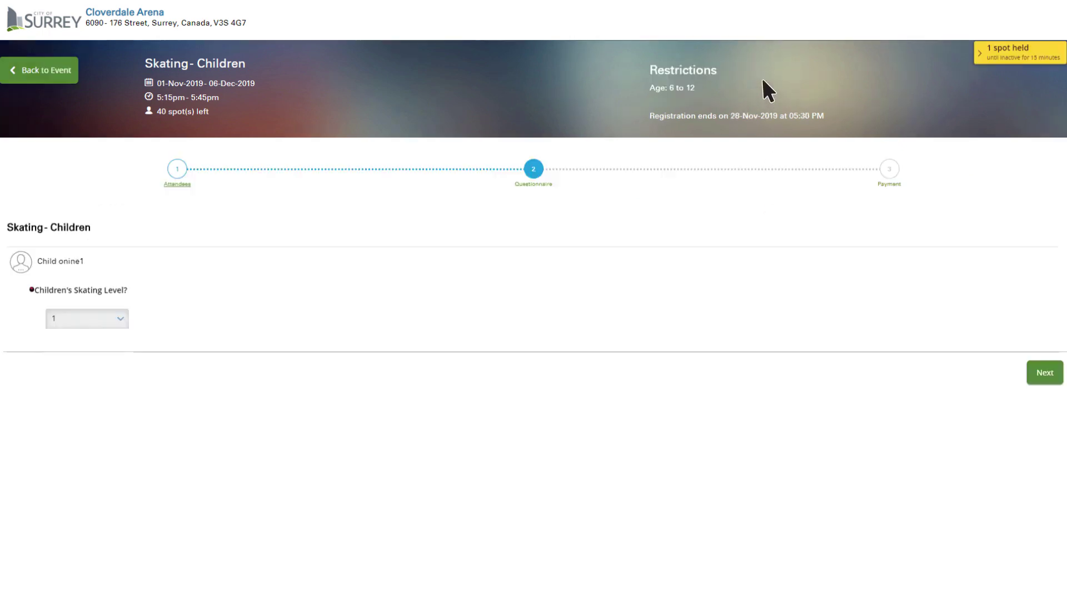
left_click(119, 319)
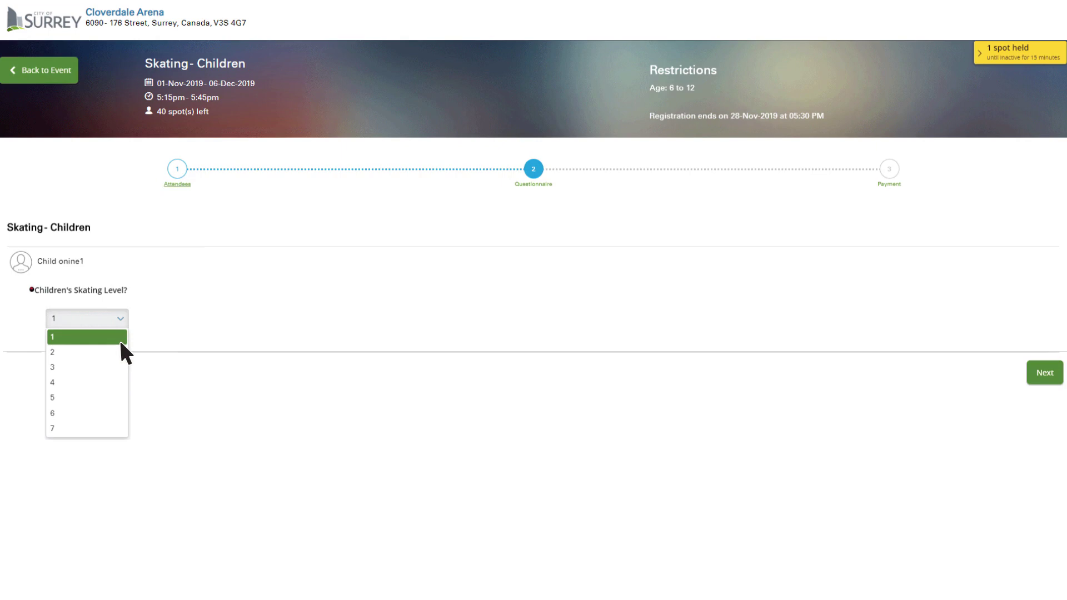
left_click(119, 339)
left_click(59, 72)
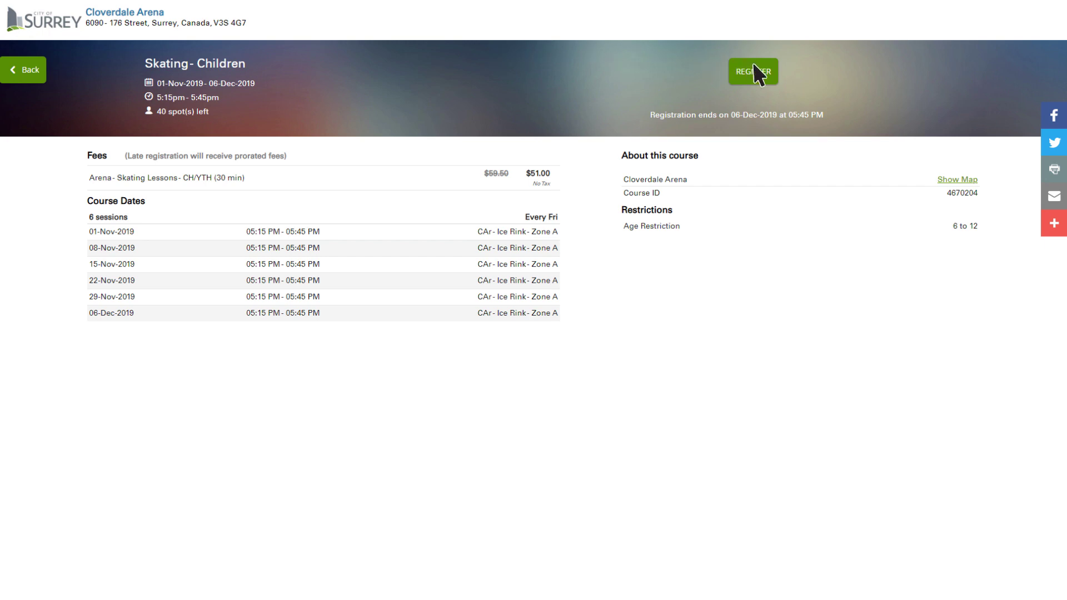
Register for the course, sign in with the account e-mail and password, and continue to booking
left_click(763, 78)
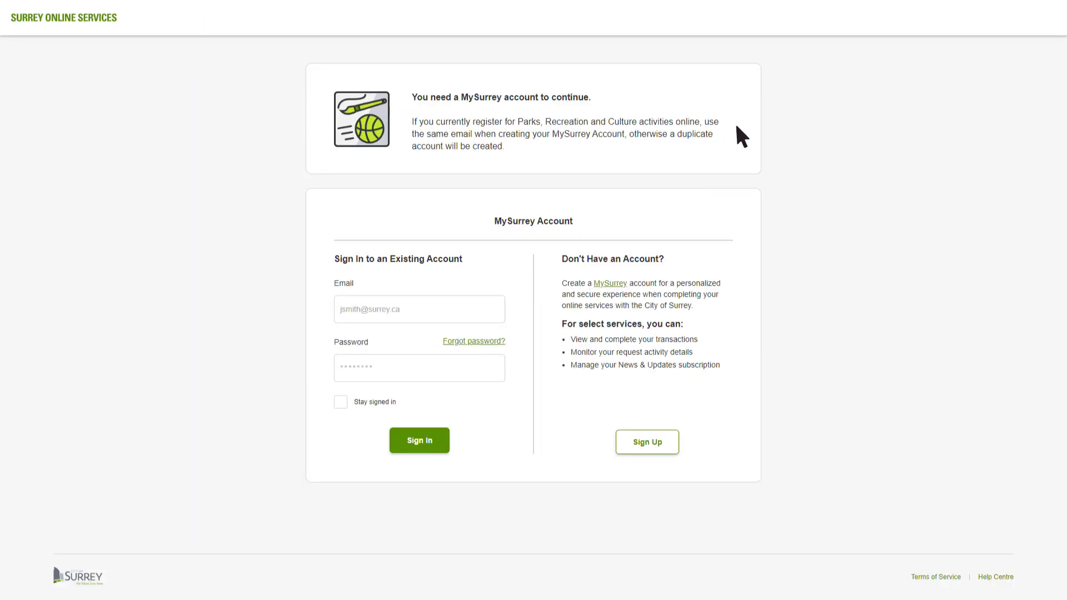
left_click(372, 312)
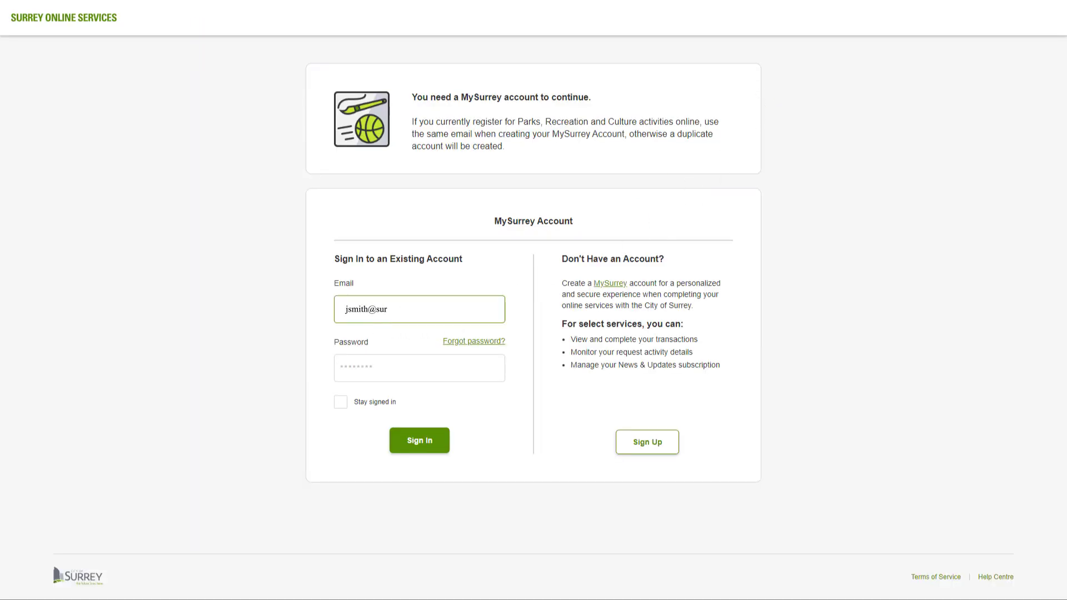
left_click(419, 368)
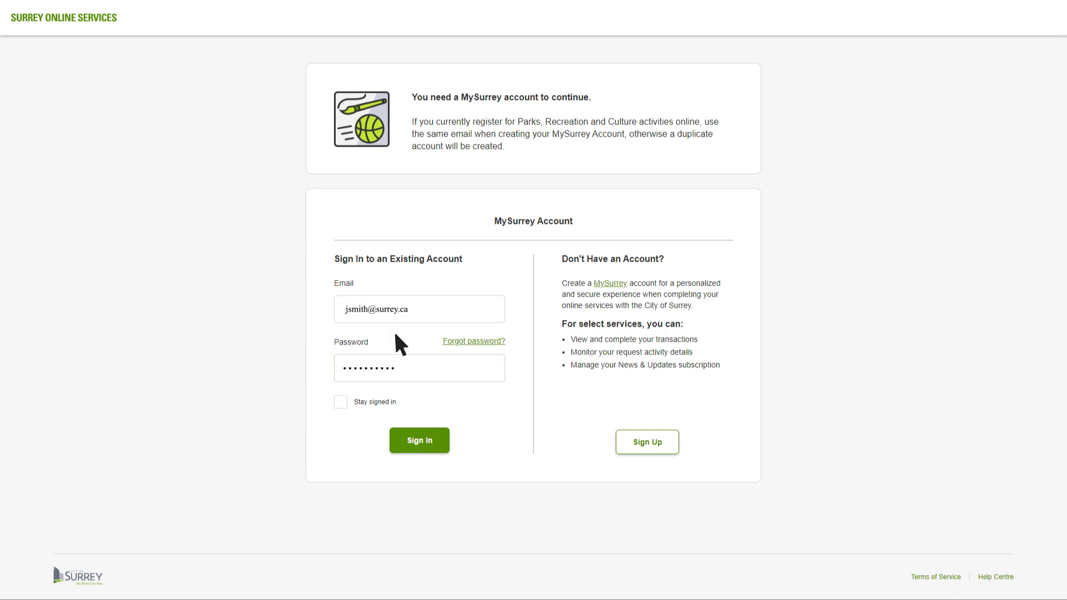
left_click(434, 445)
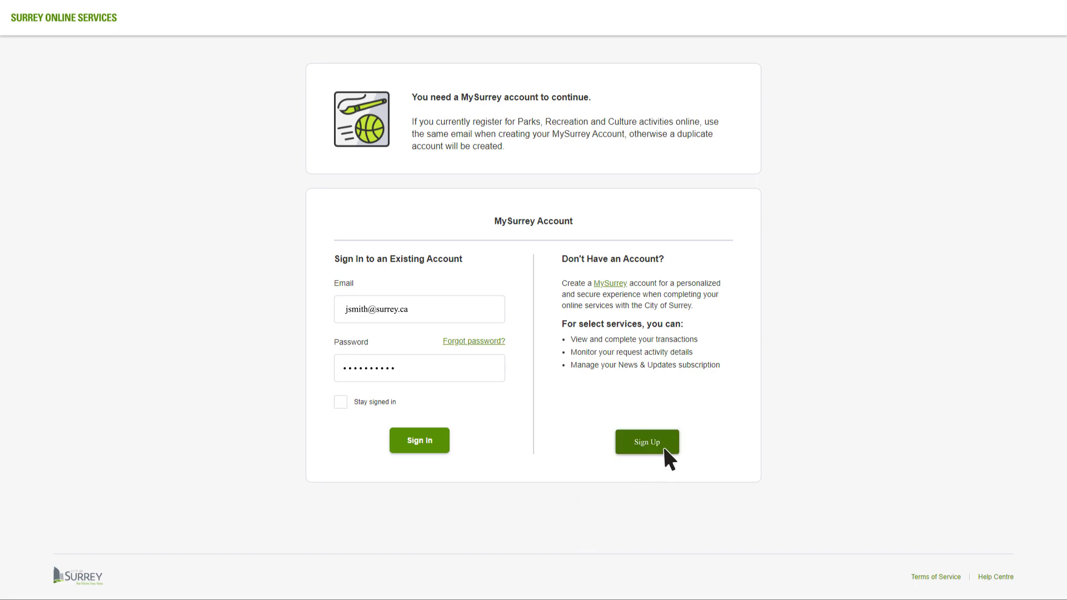
left_click(428, 445)
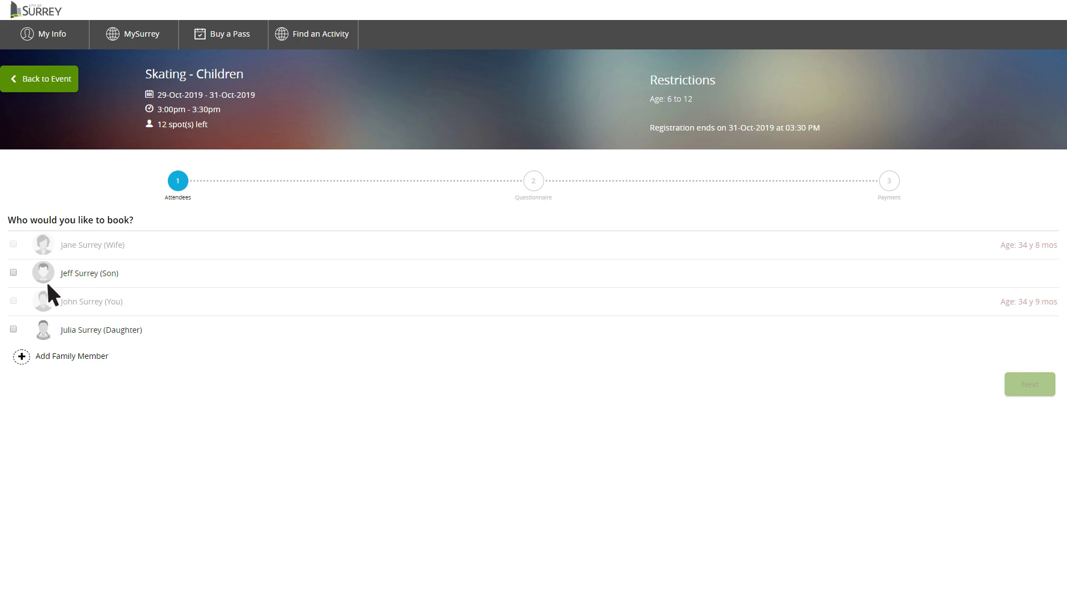
Select the son as the attendee for the Skating - Children course
left_click(14, 273)
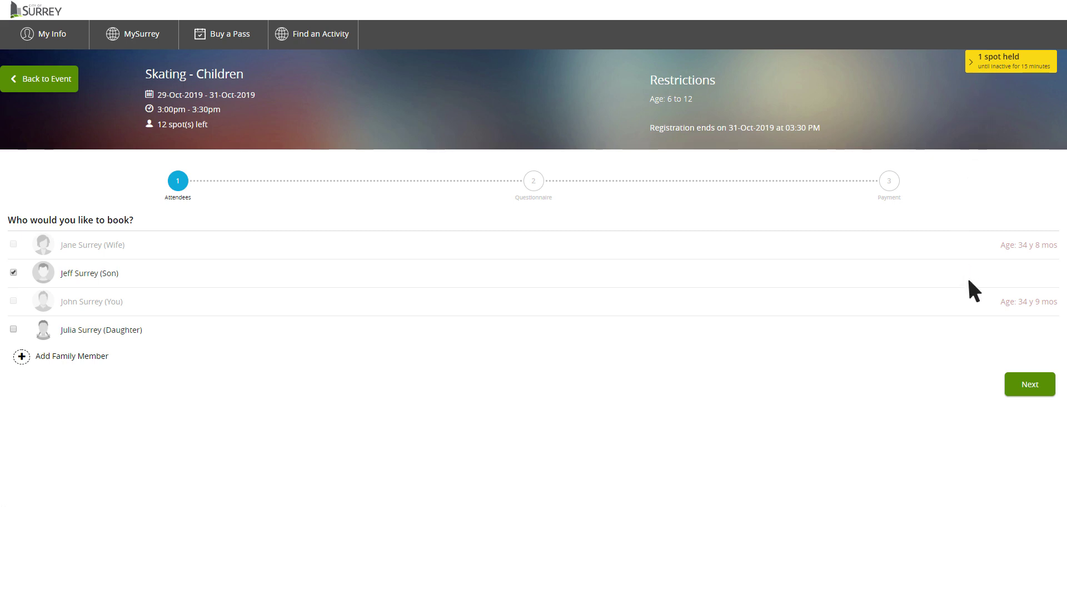
At checkout, add a new card with cardholder name, number, November 2021 expiry and CVV, remembered
left_click(1035, 389)
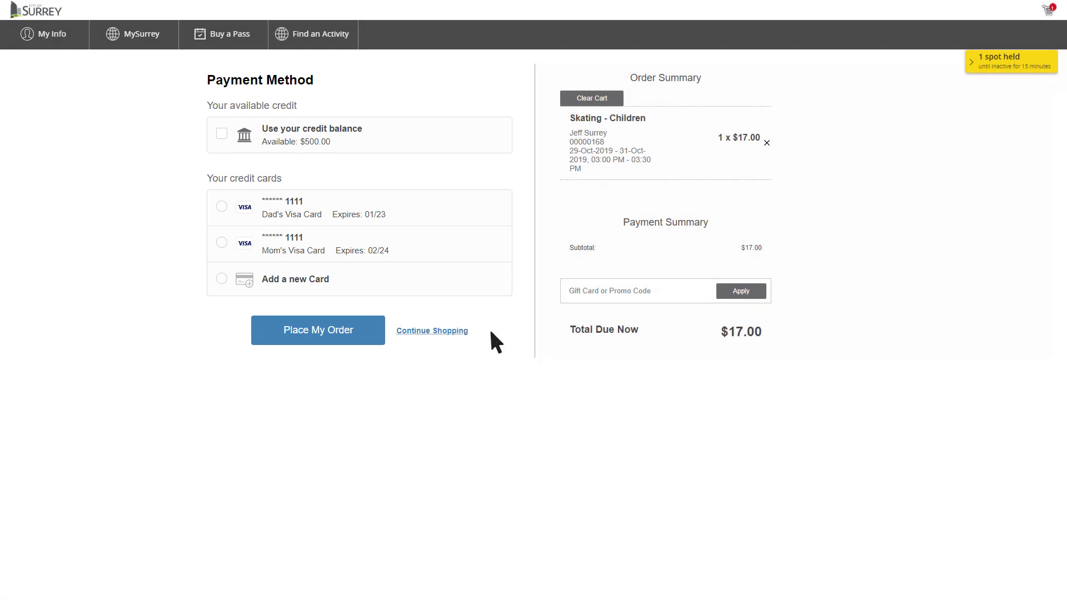
left_click(222, 279)
left_click(255, 310)
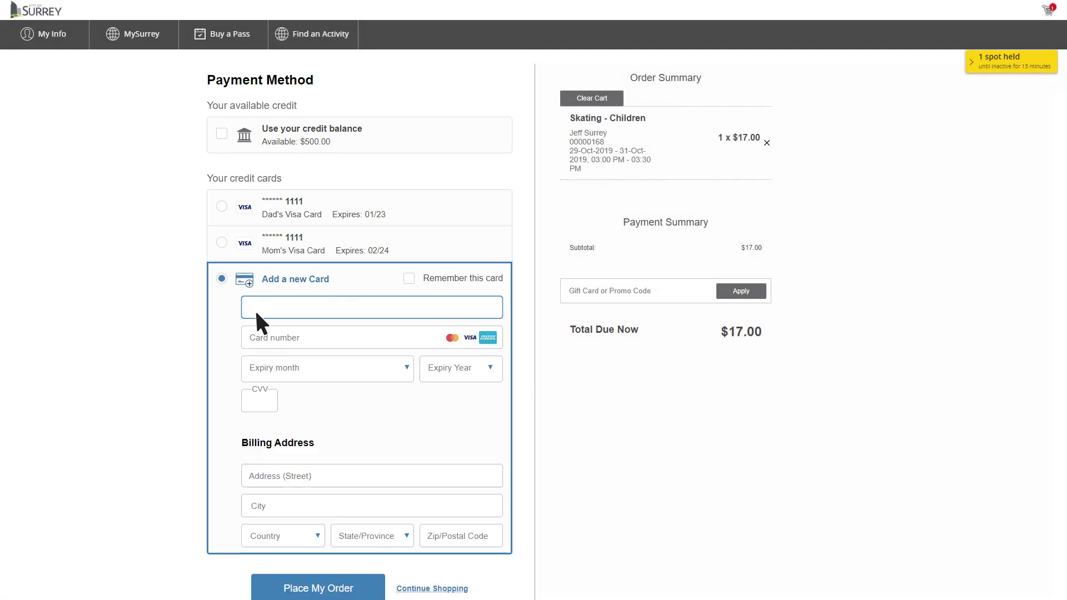
type("John Surrey")
left_click(333, 337)
type("1234567812345678")
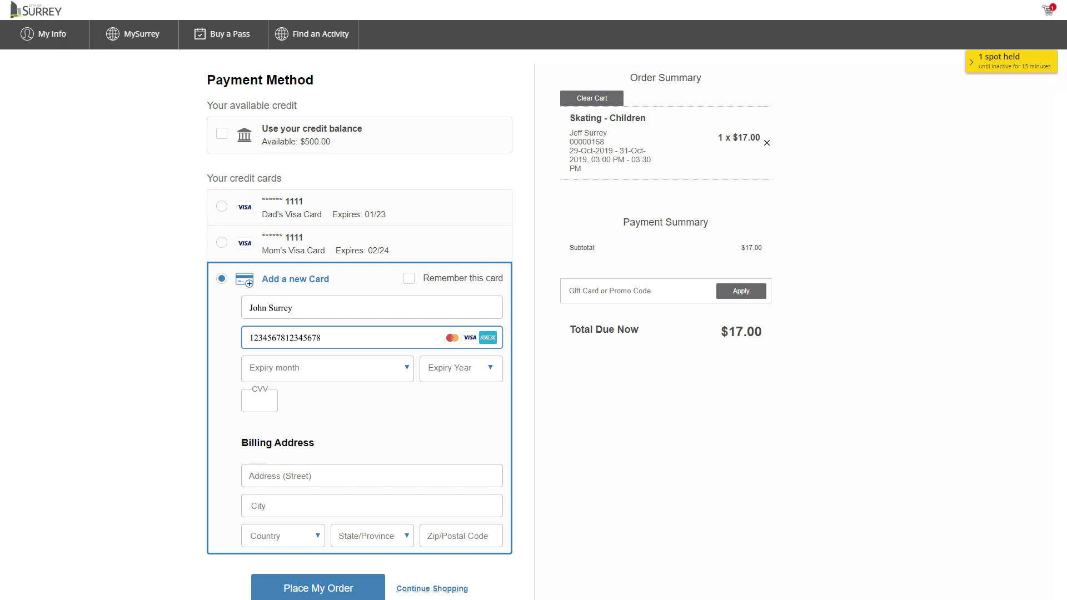
key("Tab")
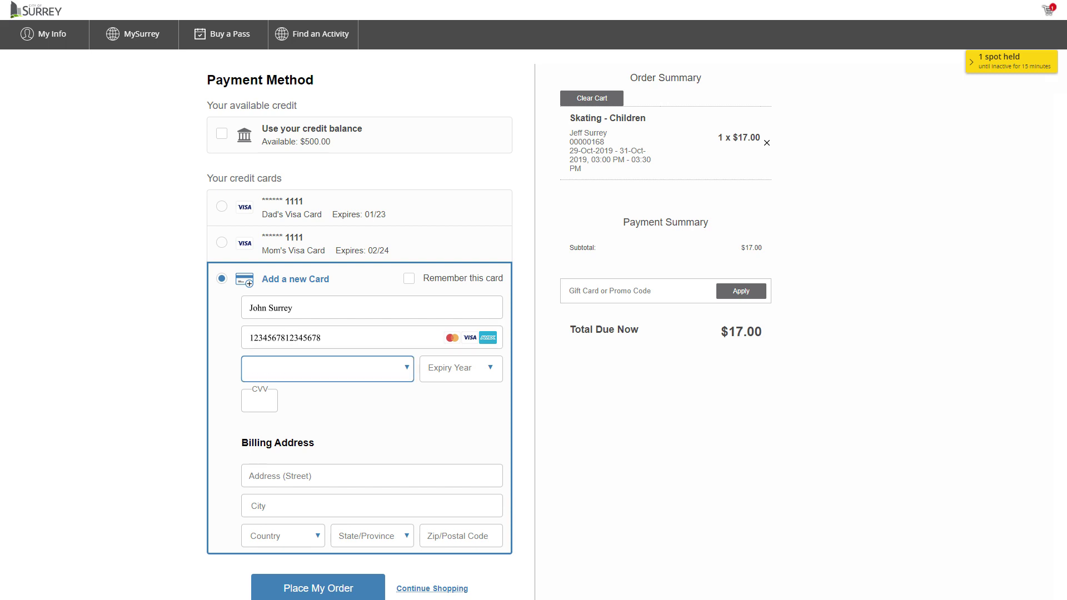
key("n")
key("Tab")
type("2021")
key("Tab")
type("0")
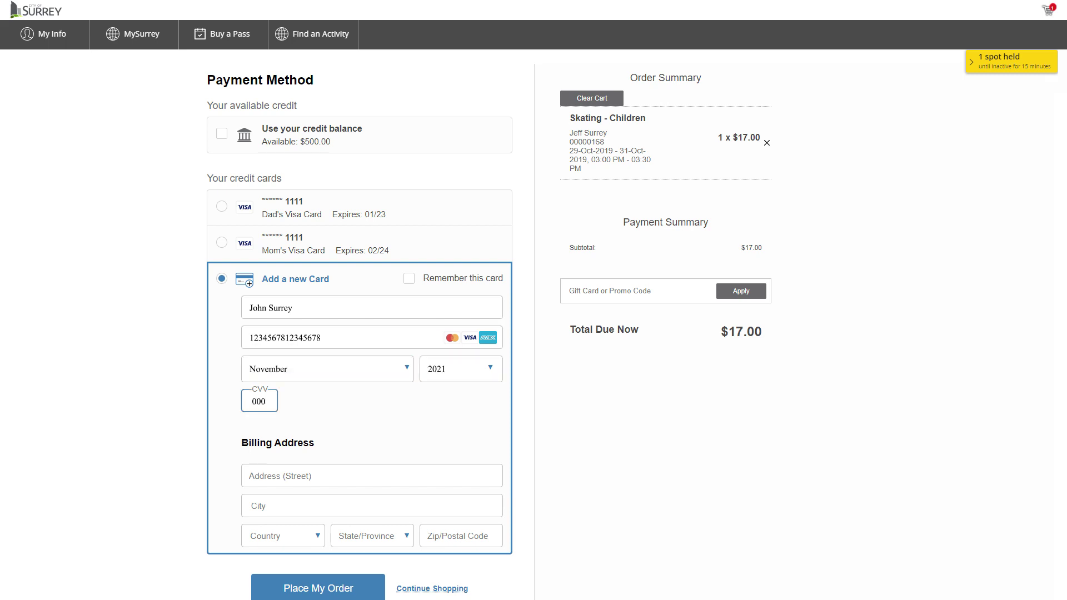
left_click(409, 279)
Fill in the card's billing street, city, country, province and postal code
left_click(340, 474)
type("12345 Sur")
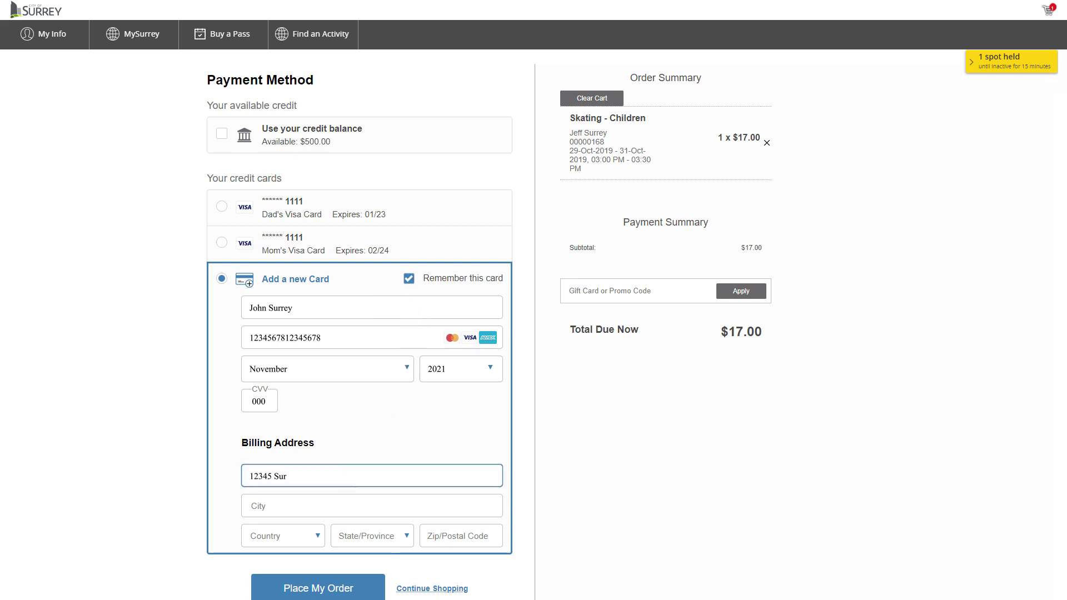
type("rey Lane")
key("Tab")
type("Surrey")
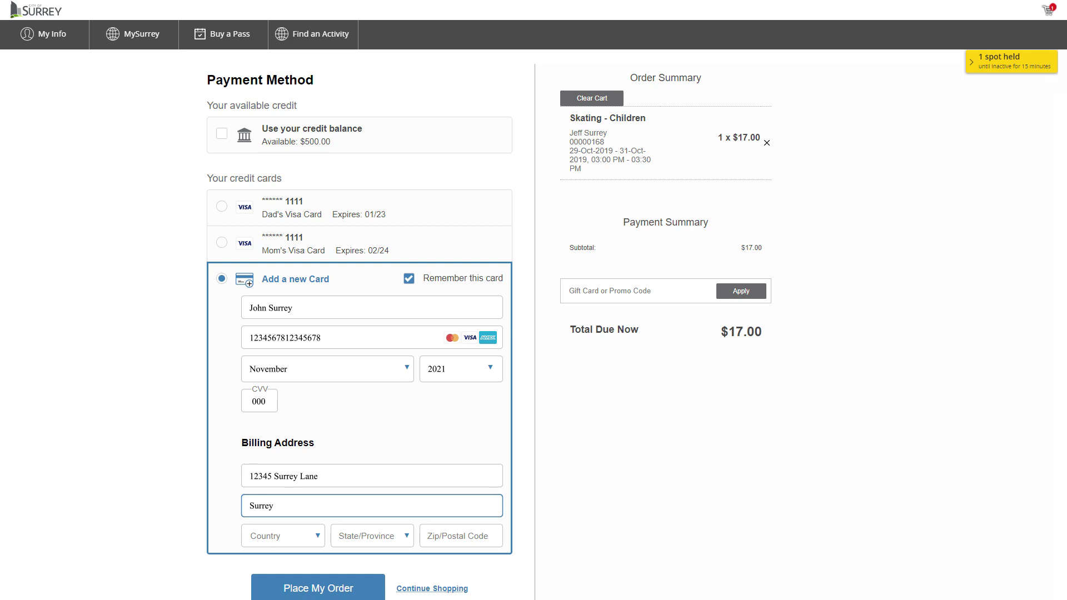
key("Tab")
type("Canada")
key("Tab")
type("BC")
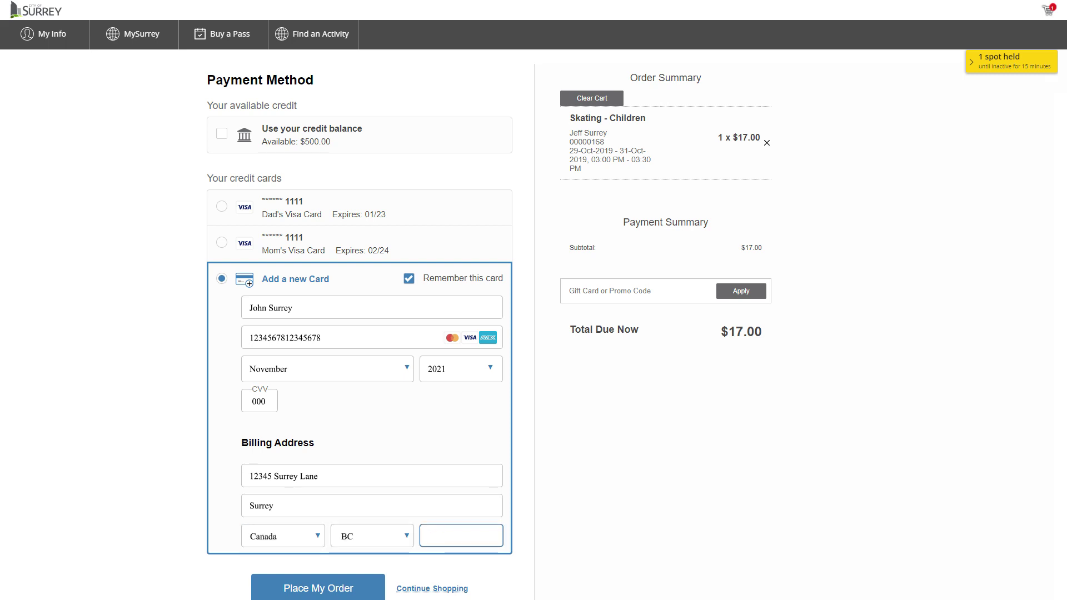
type("V4N 0W1")
left_click(222, 242)
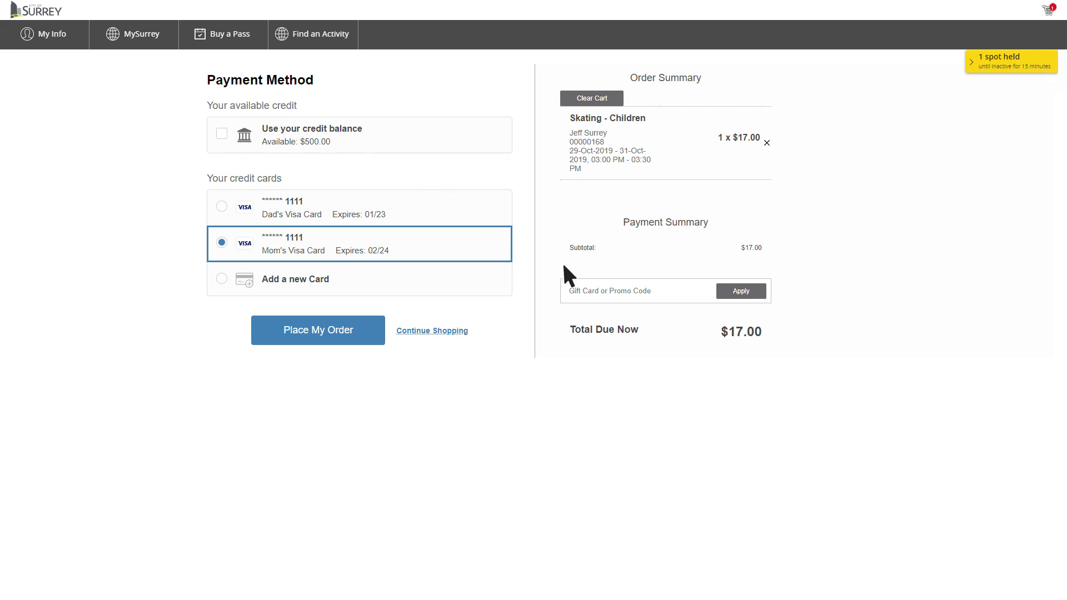
left_click(600, 299)
type("12345")
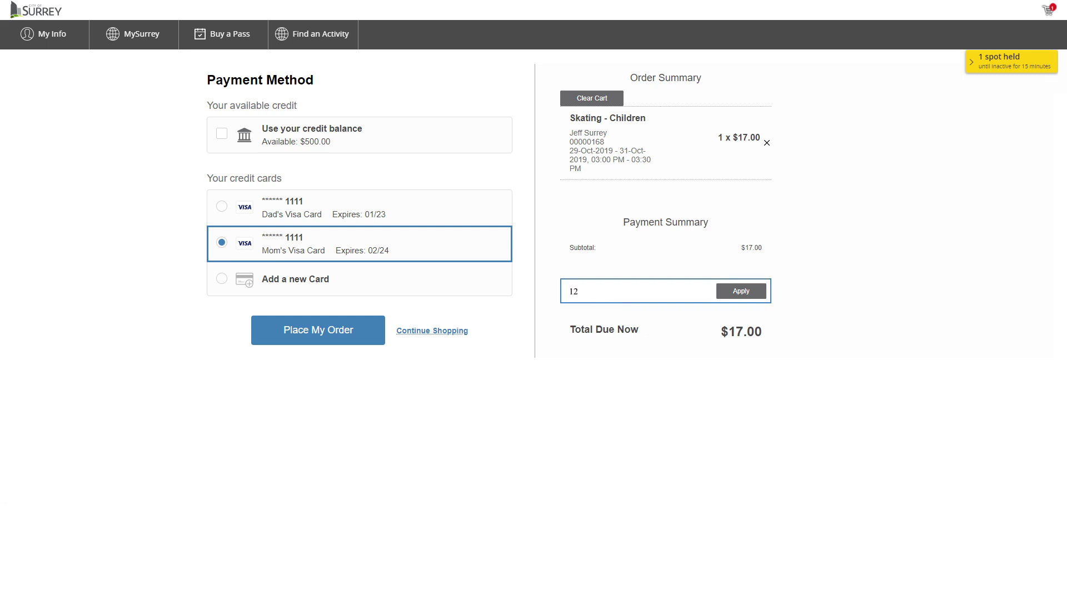
type("67812345678")
left_click(453, 331)
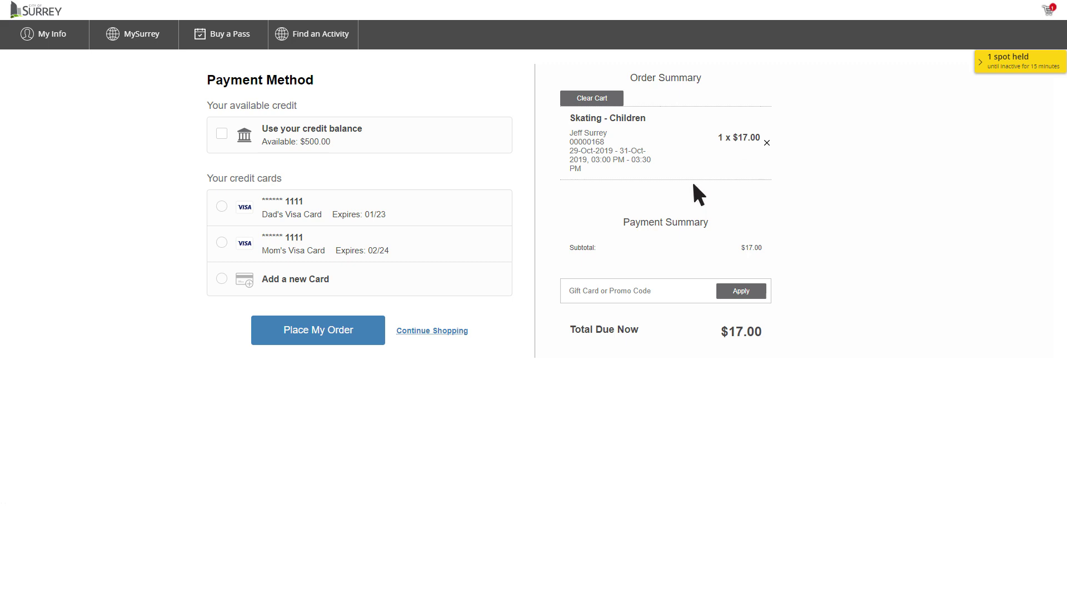
Place the $17.00 order and show the add-to-calendar options on the Thank you page
left_click(352, 332)
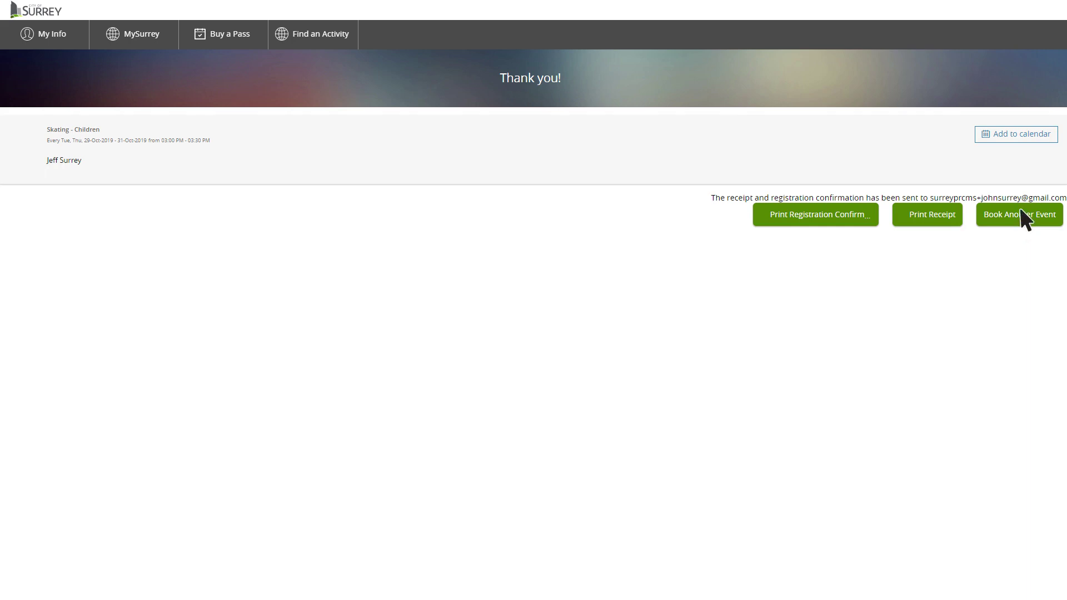
left_click(1020, 139)
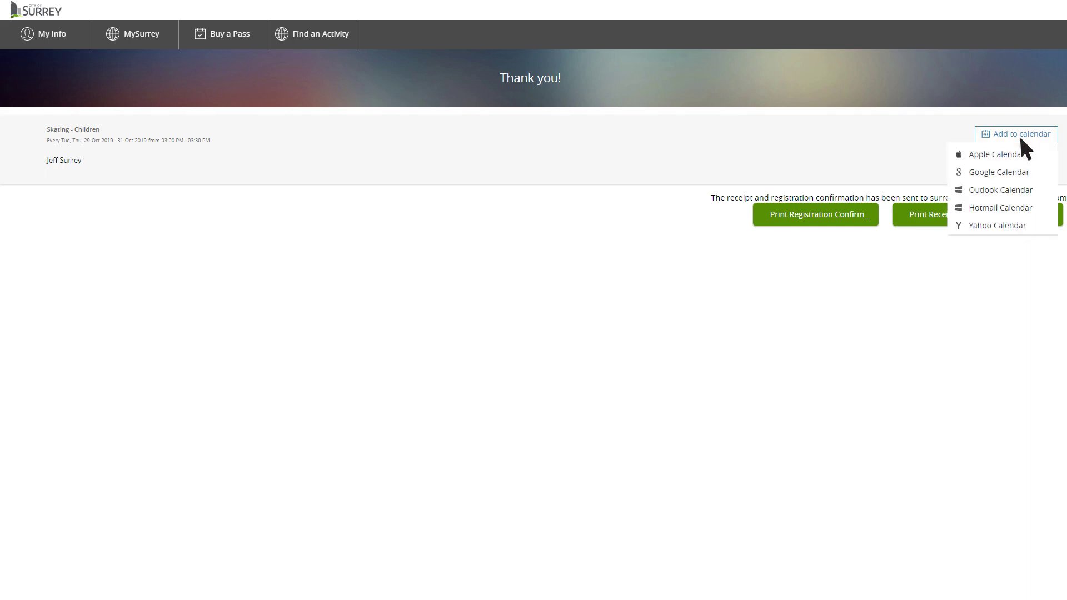